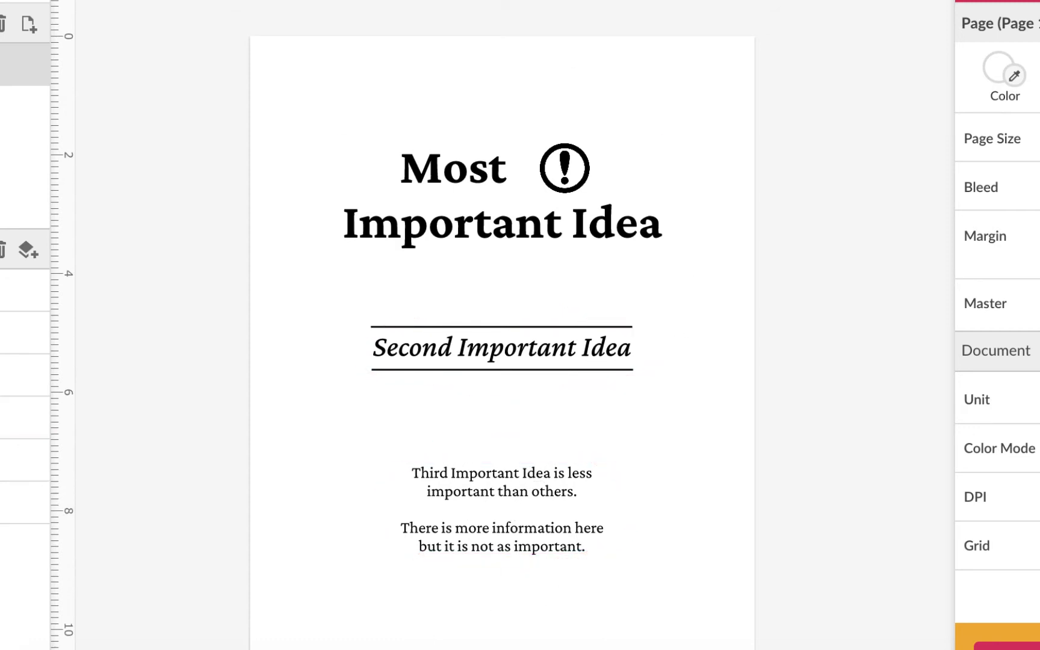
pyautogui.scroll(-1, 730, 153)
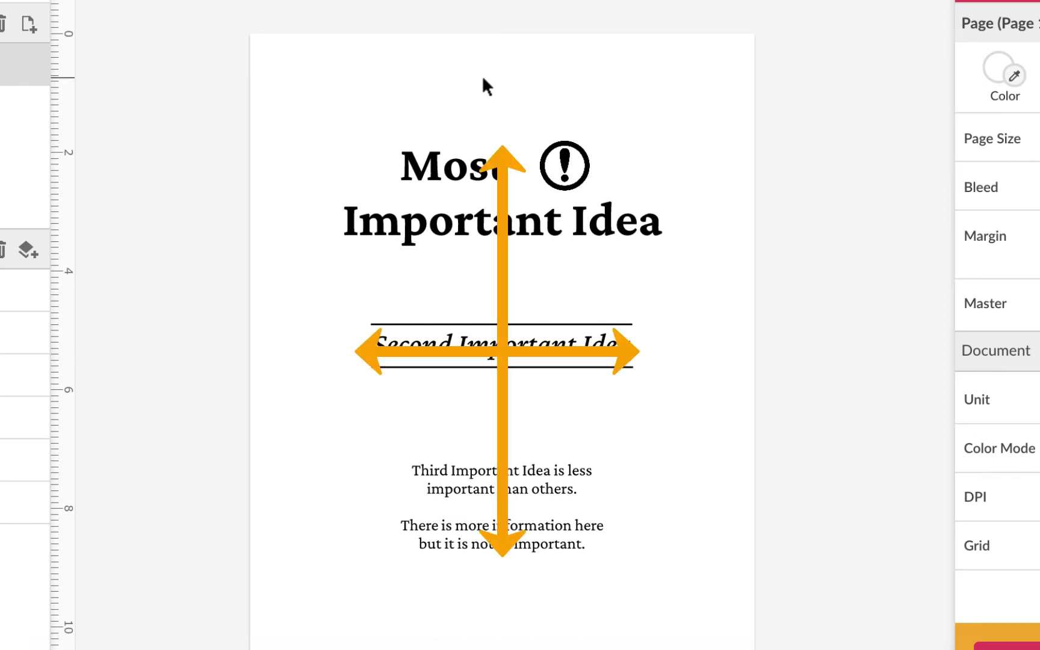
pyautogui.scroll(-1, 822, 341)
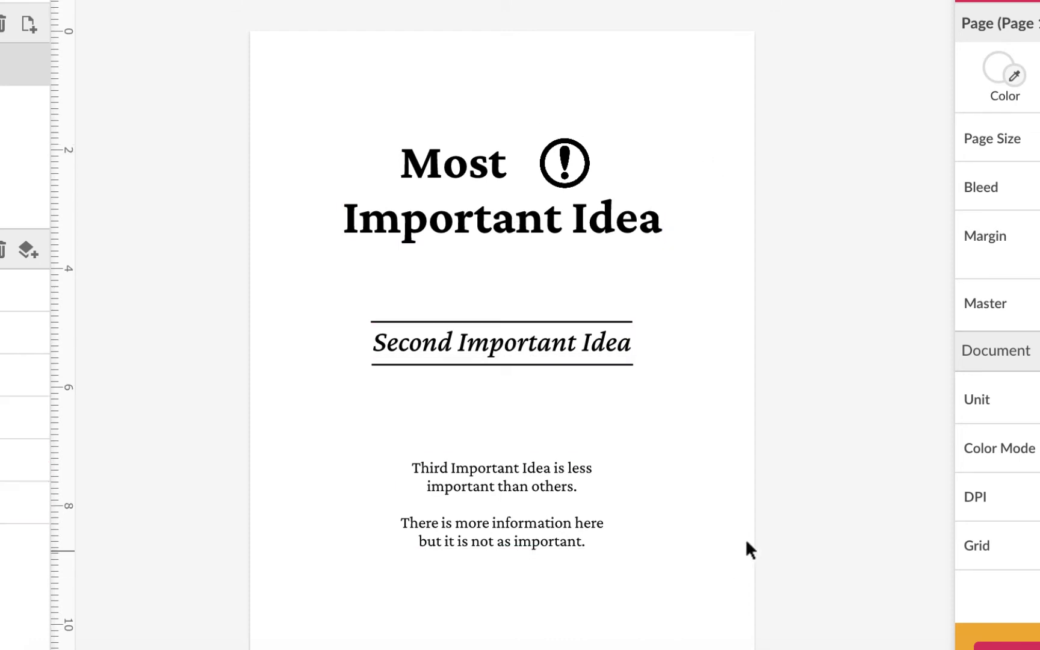
pyautogui.scroll(-1, 831, 505)
pyautogui.scroll(-1, 829, 498)
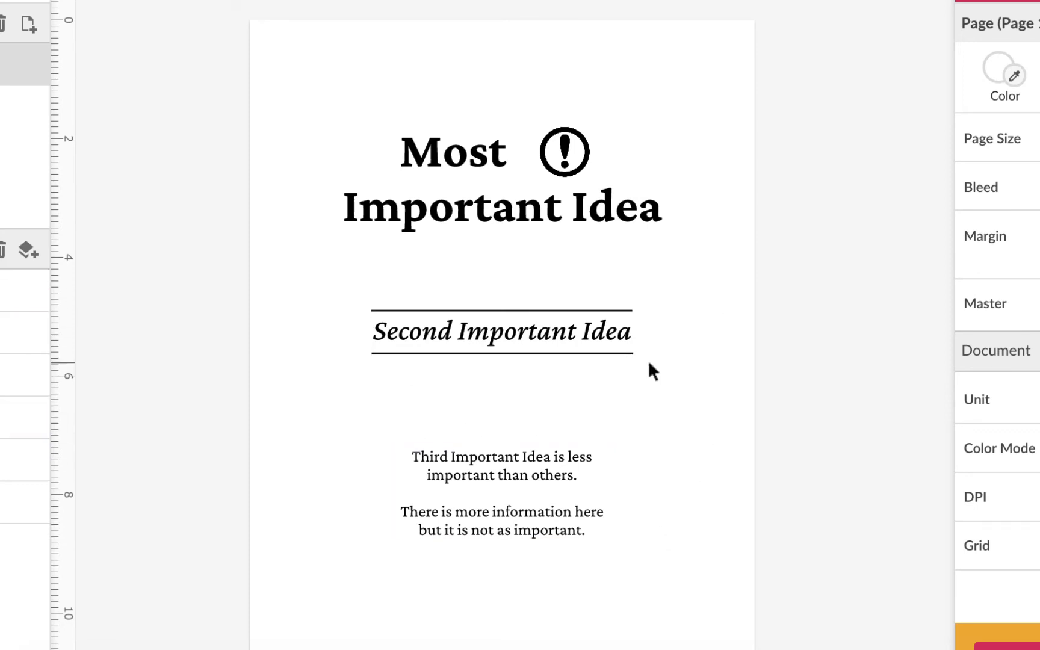
pyautogui.moveTo(327, 281); pyautogui.dragTo(641, 377)
pyautogui.moveTo(566, 341); pyautogui.dragTo(571, 271)
# Set the line spacing of the "Most Important Idea" heading to 90%
pyautogui.click(495, 162)
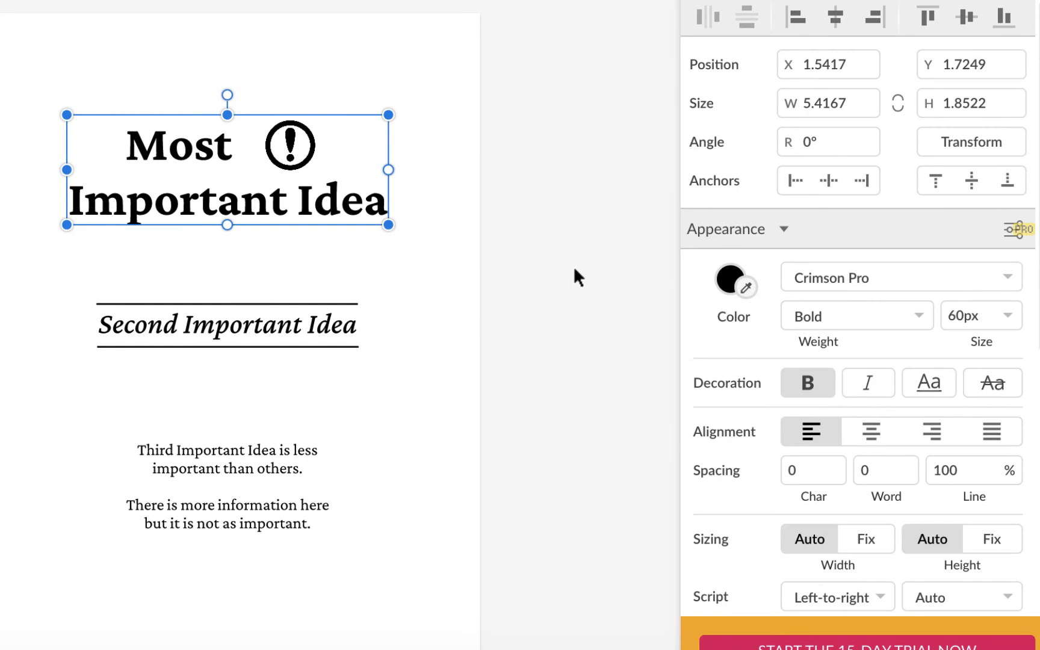
pyautogui.click(950, 472)
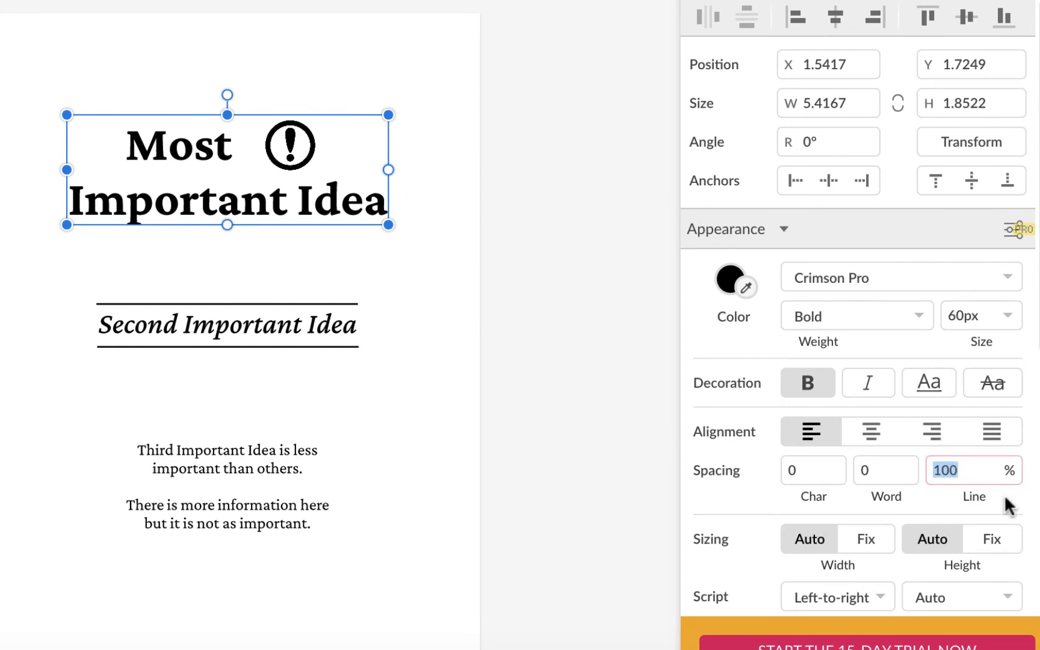
pyautogui.write('90')
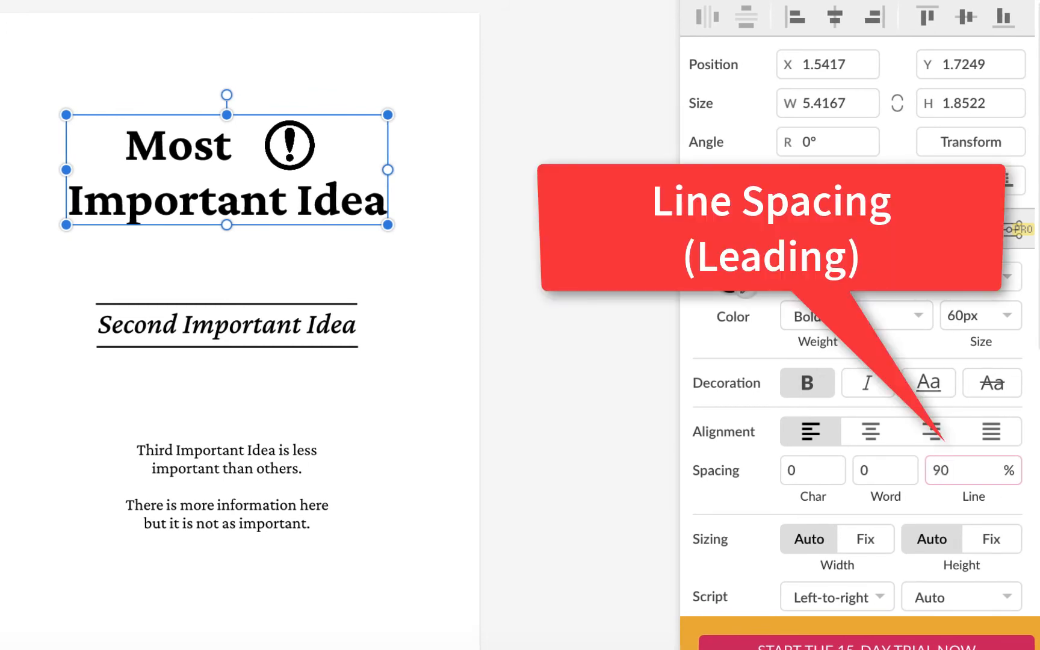
pyautogui.press('Return')
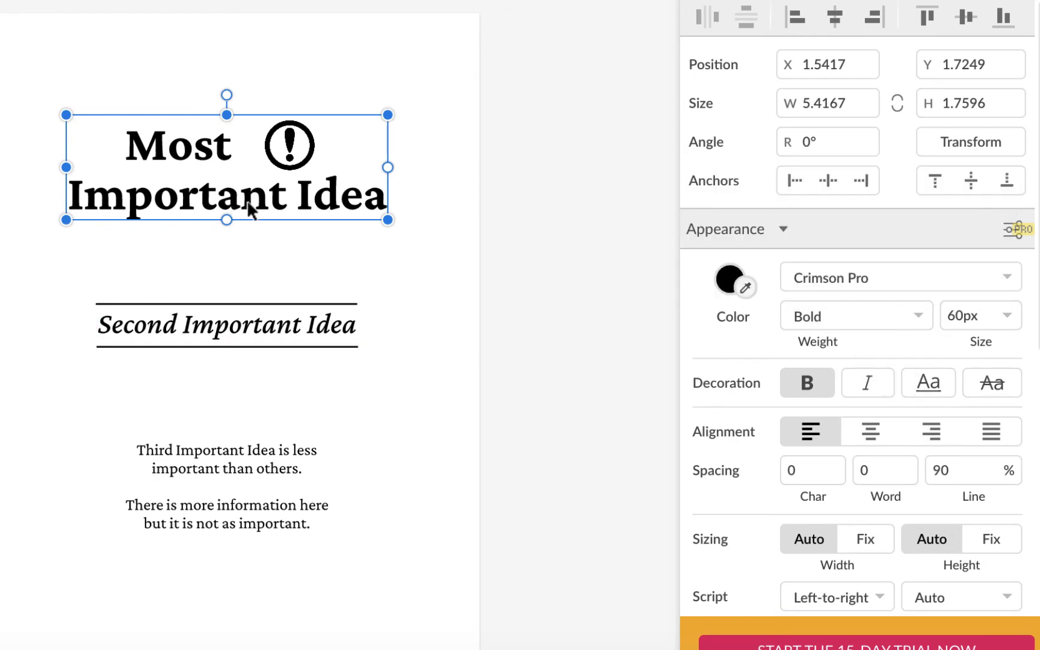
pyautogui.click(528, 153)
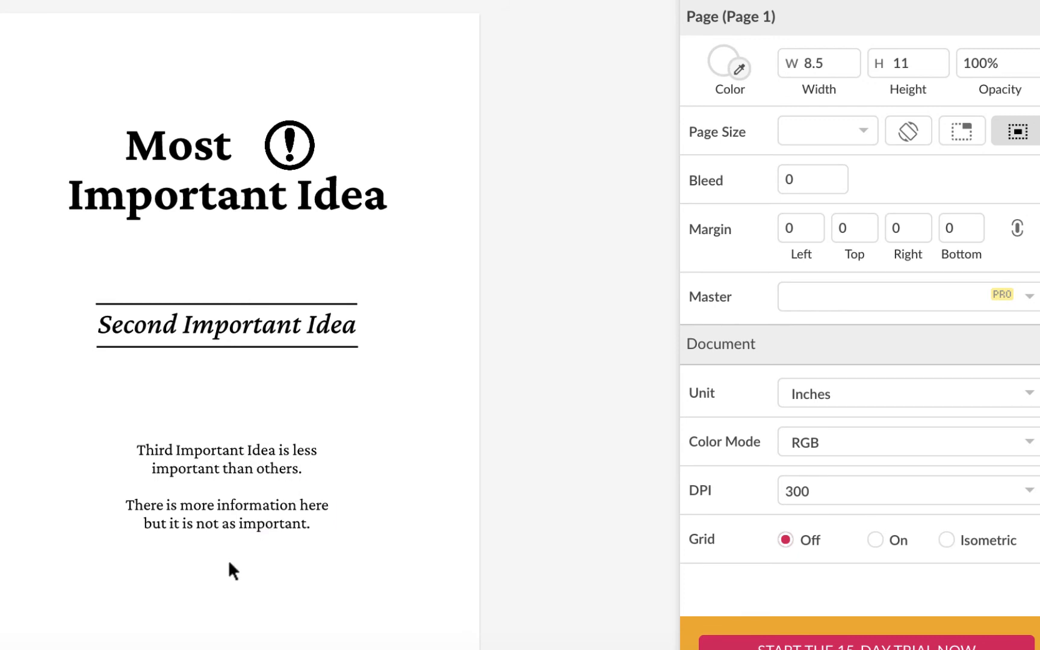
# Set the line spacing of the "Most Important Idea" heading to 80% and deselect it
pyautogui.click(196, 166)
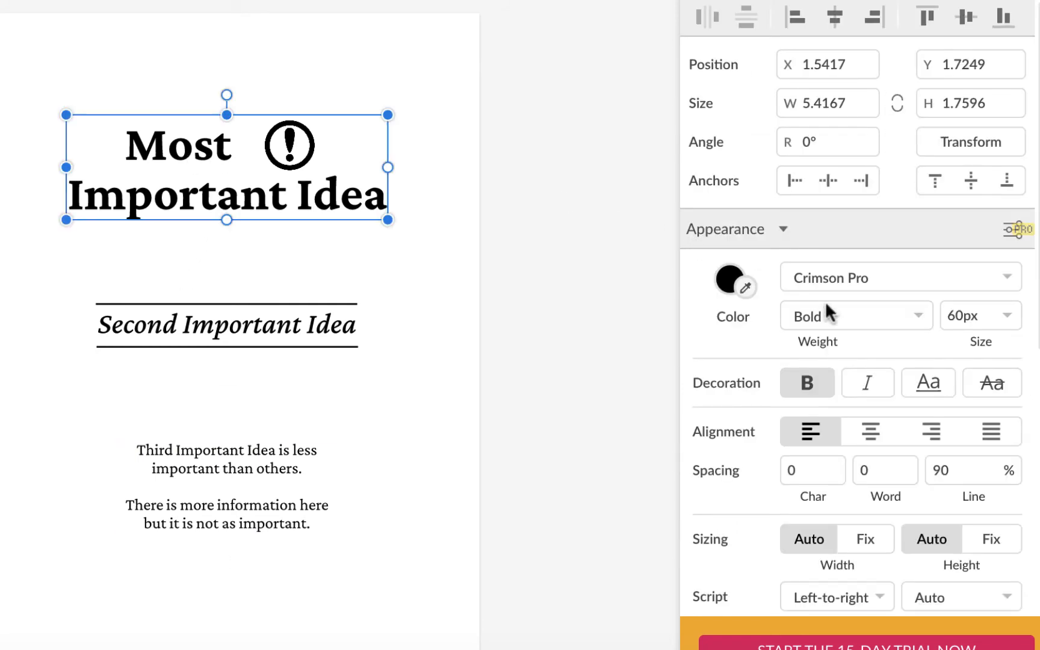
pyautogui.click(944, 470)
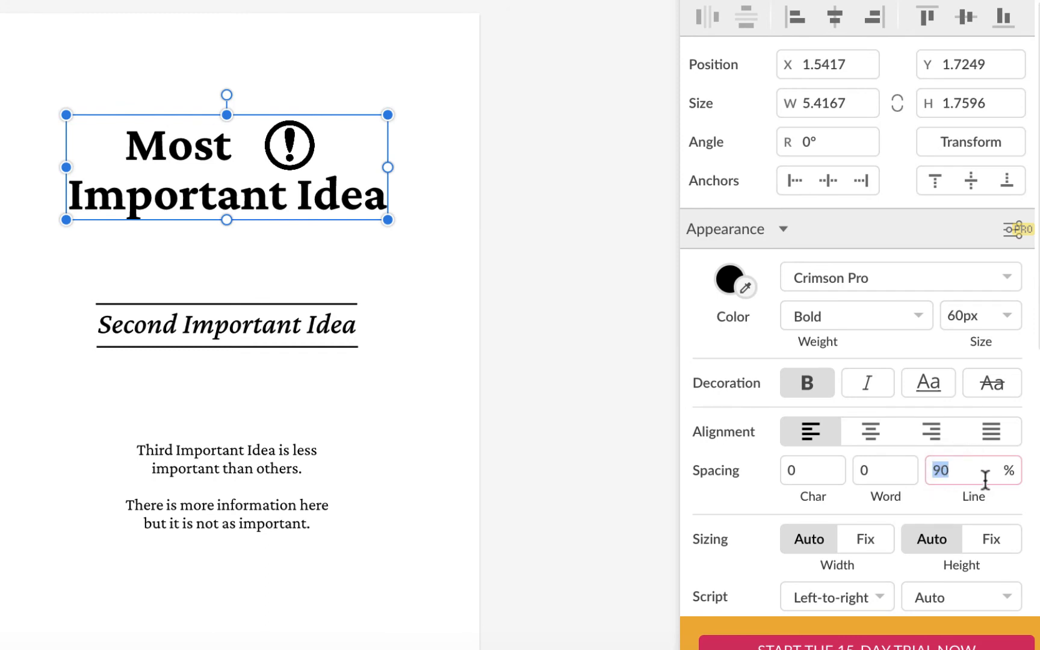
pyautogui.write('80')
pyautogui.press('Return')
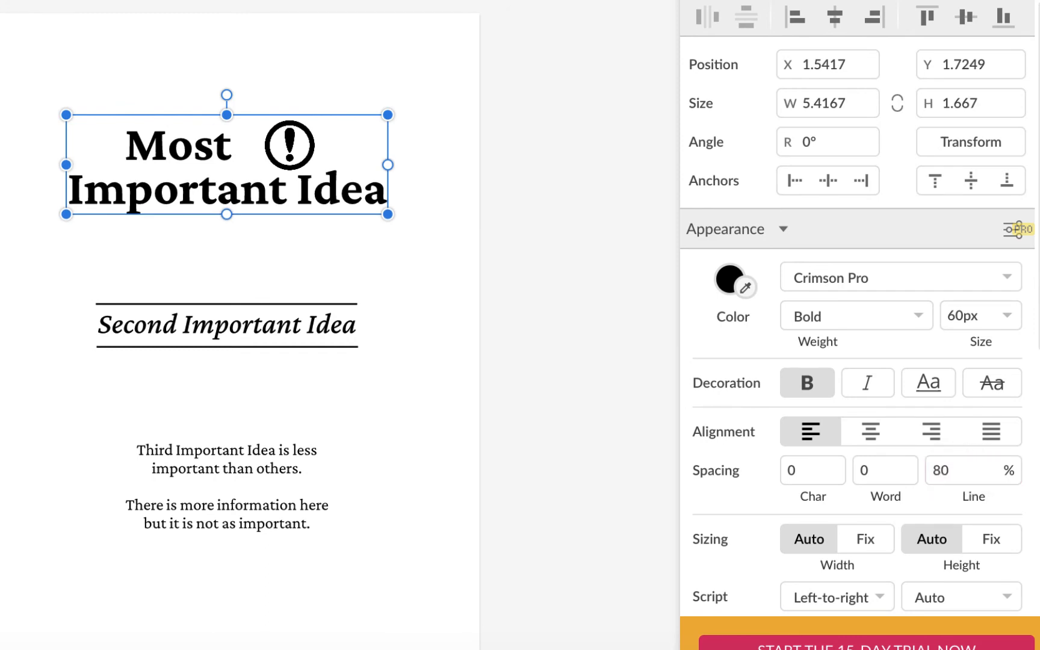
pyautogui.click(432, 306)
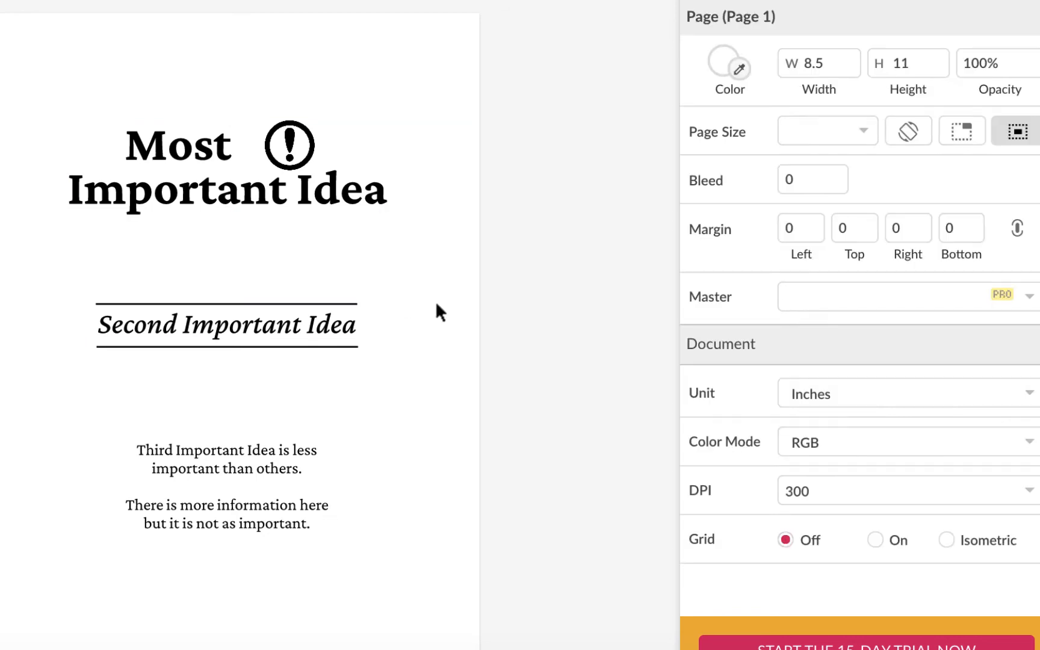
# Shrink the exclamation mark icon to about 0.75 in square and nudge it up and slightly left in line with "Most"
pyautogui.click(299, 147)
pyautogui.moveTo(319, 116); pyautogui.dragTo(304, 130)
pyautogui.press('Up')
pyautogui.press('Up')
pyautogui.press('Up')
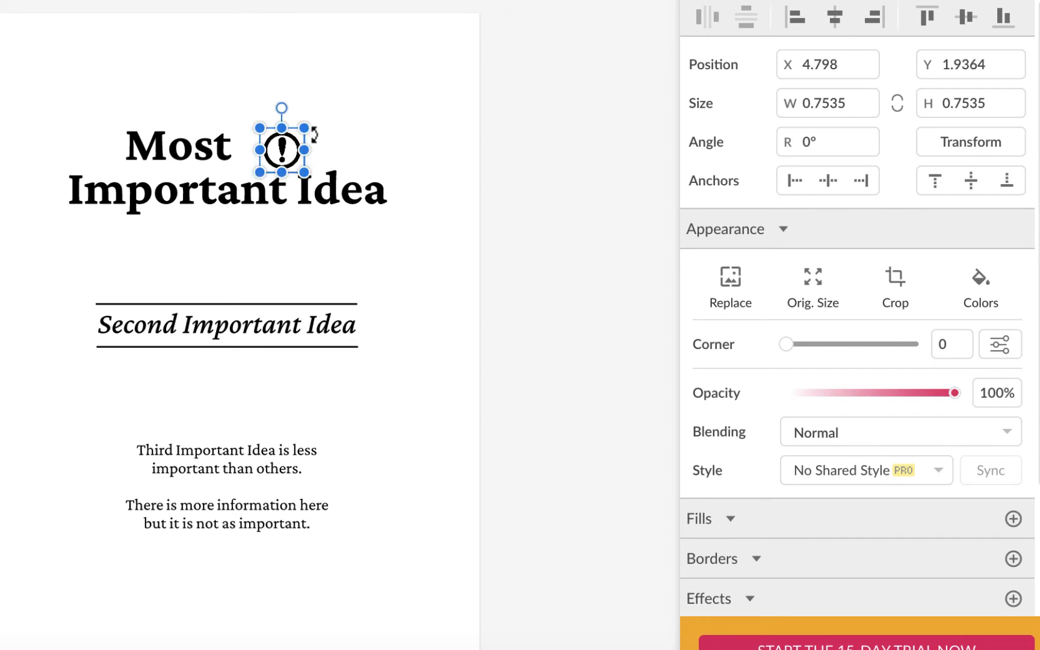
pyautogui.press('Up')
pyautogui.press('Up')
pyautogui.press('Up')
pyautogui.press('Up')
pyautogui.press('Up')
pyautogui.press('Up')
pyautogui.press('Up')
pyautogui.press('Left')
pyautogui.press('Left')
pyautogui.click(427, 119)
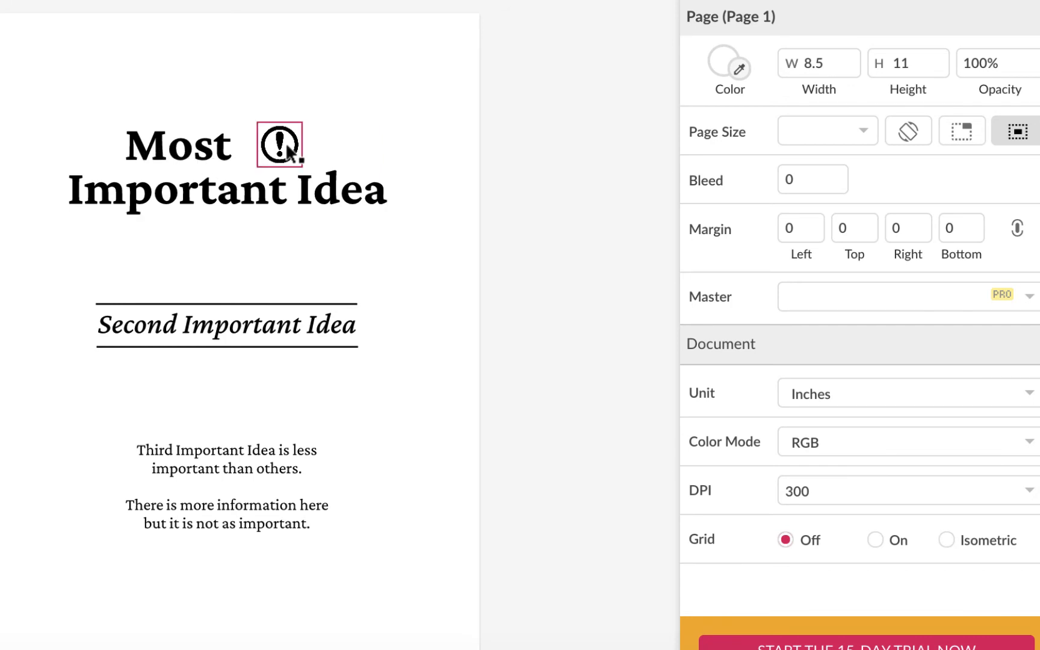
# Remove the extra spaces after "Most" in the heading and fit the smaller exclamation mark icon closely beside the word
pyautogui.doubleClick(194, 155)
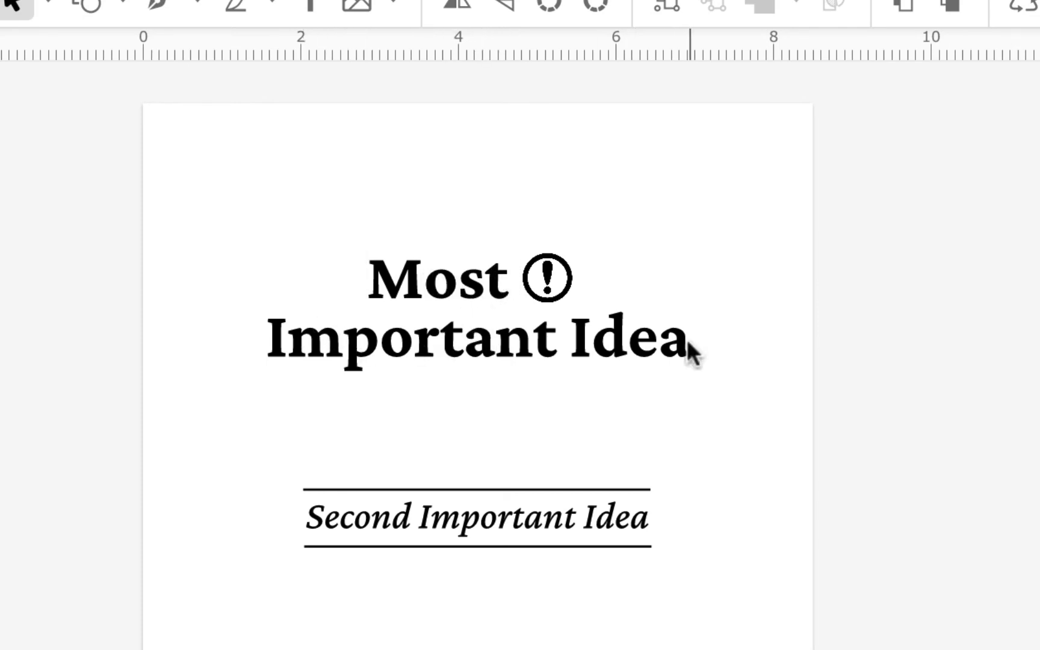
pyautogui.press('Escape')
pyautogui.press('Escape')
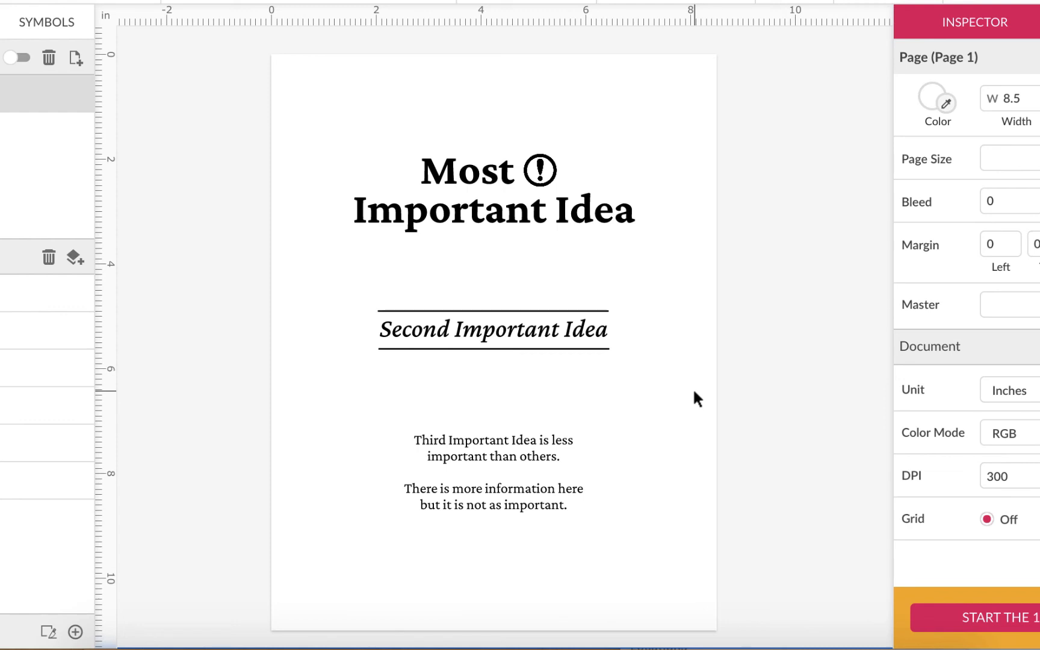
# Leave nothing selected on the page and save the hierarchy document
pyautogui.click(546, 223)
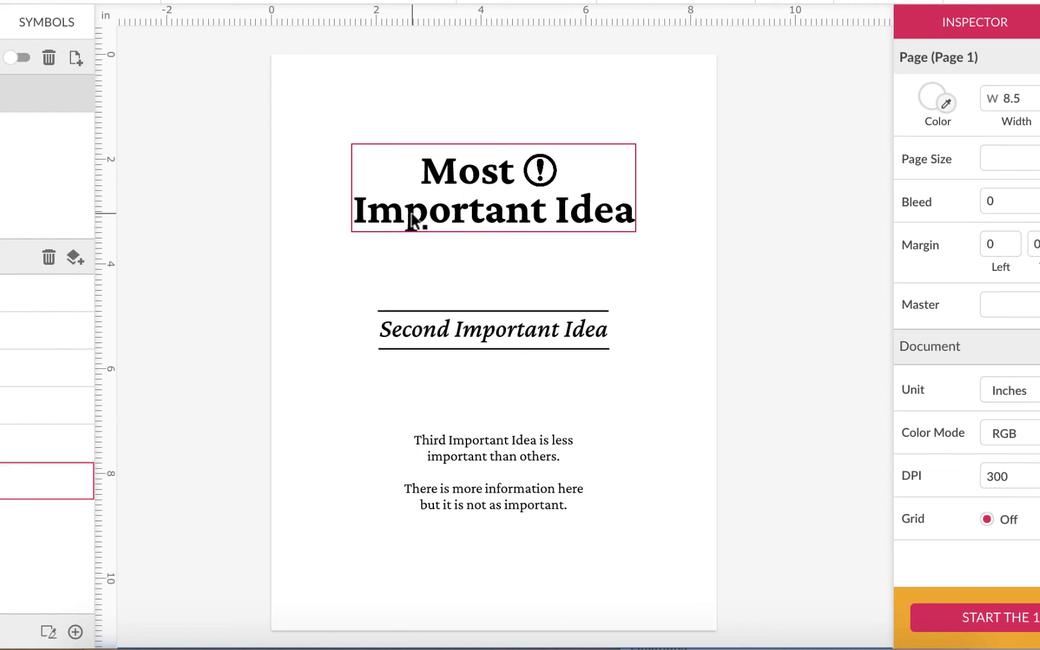
pyautogui.click(799, 473)
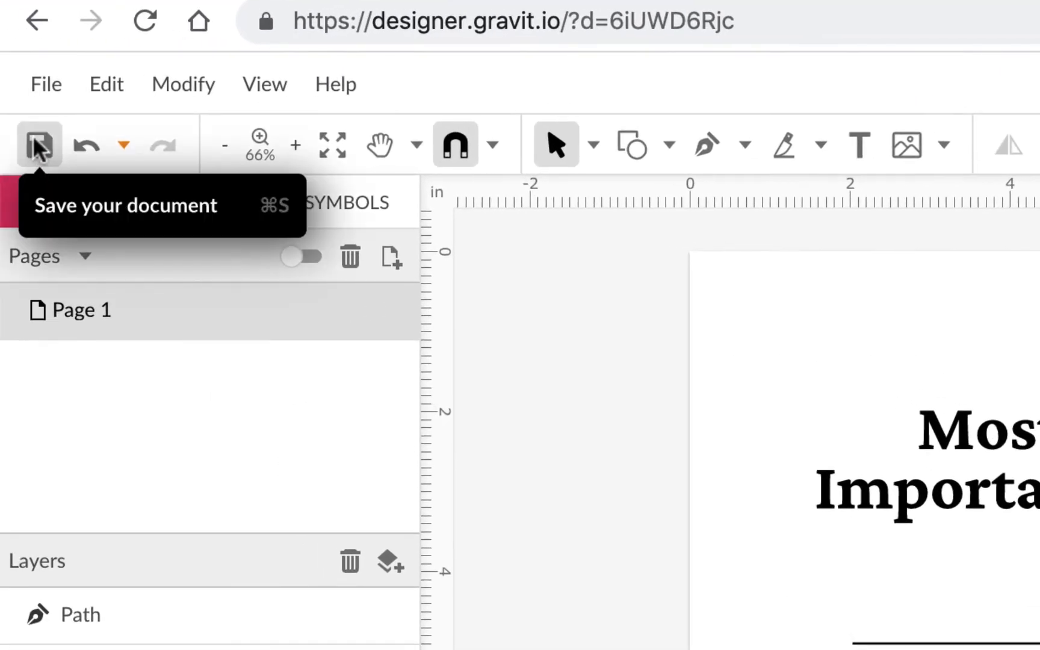
pyautogui.click(38, 146)
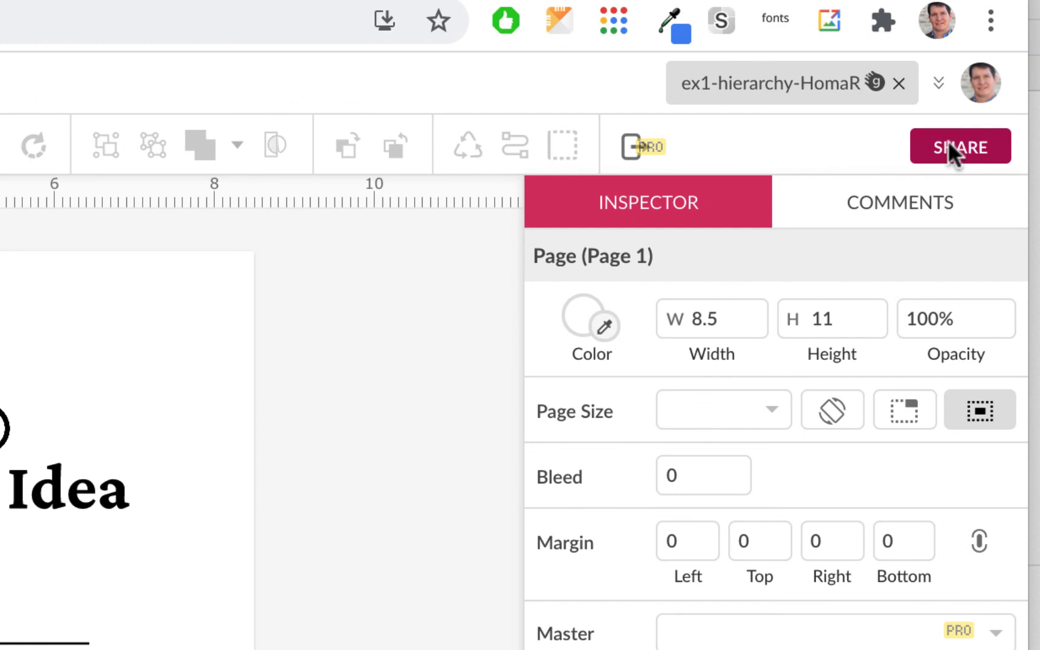
# Share the file with Developer access for everybody with the link, and copy the share link
pyautogui.click(949, 146)
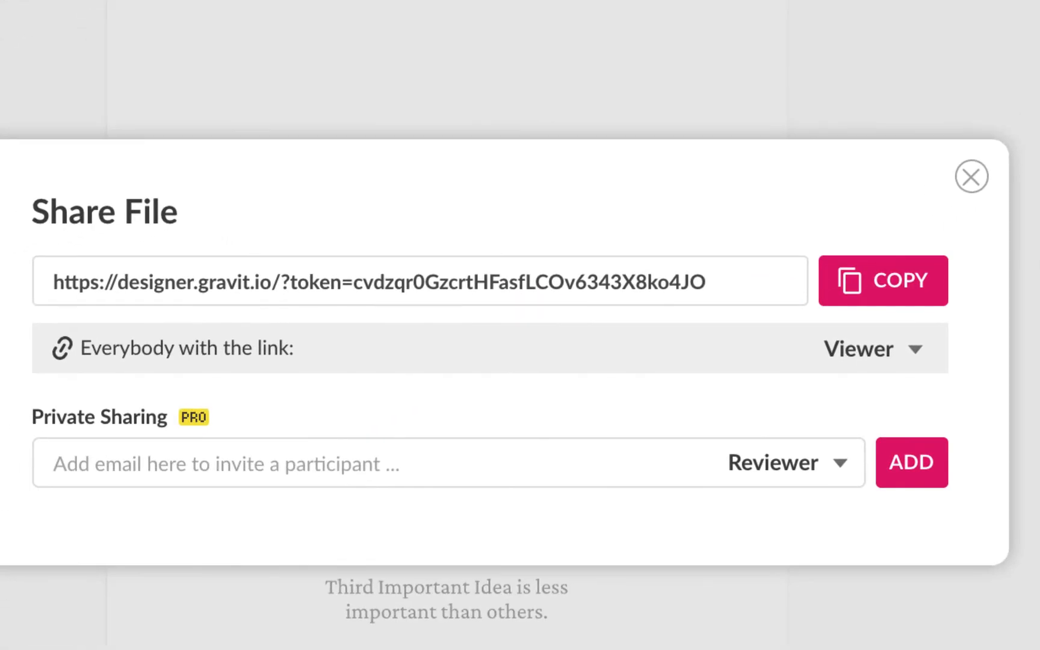
pyautogui.click(908, 296)
pyautogui.click(923, 359)
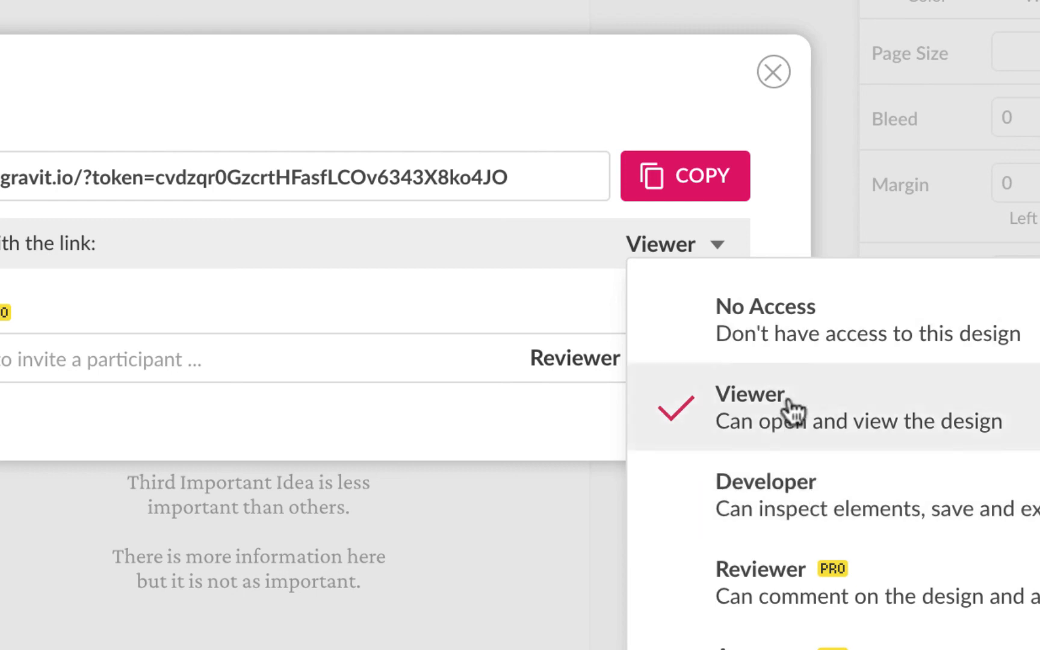
pyautogui.click(774, 506)
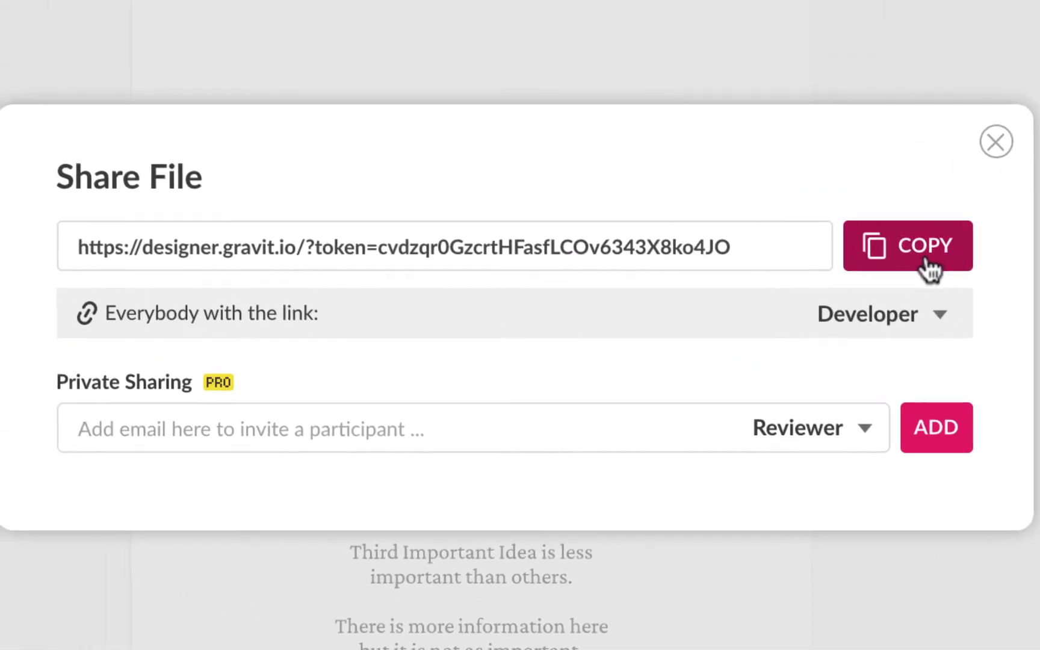
pyautogui.click(705, 195)
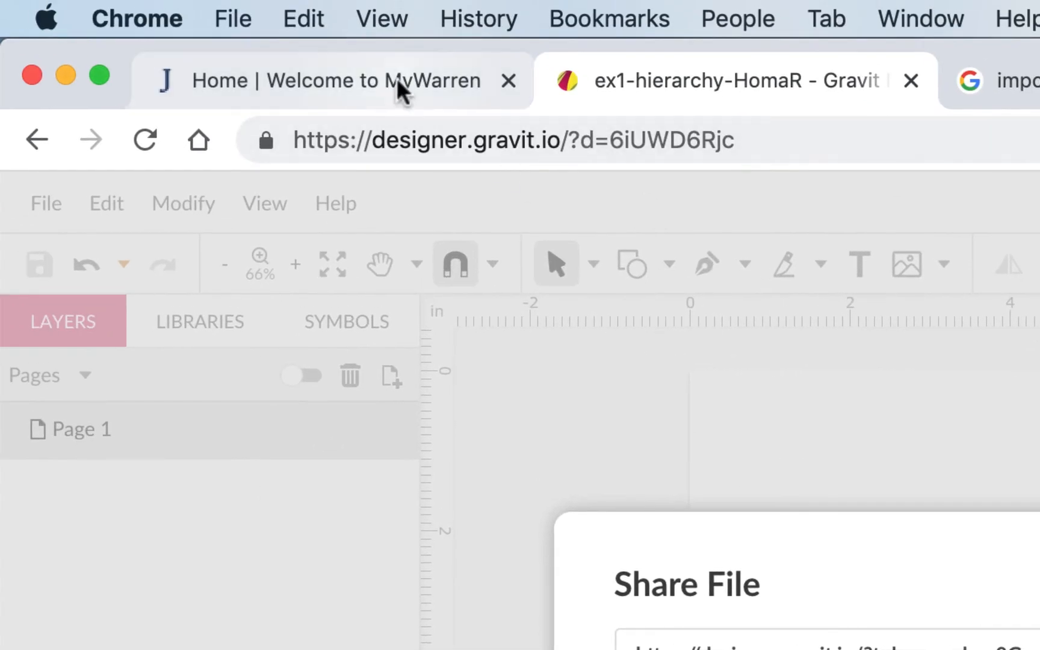
# Switch to the MyWarren course site and open the ex1-hierarchy-activity (Gravit) assignment in the GRD 131 coursework
pyautogui.click(396, 78)
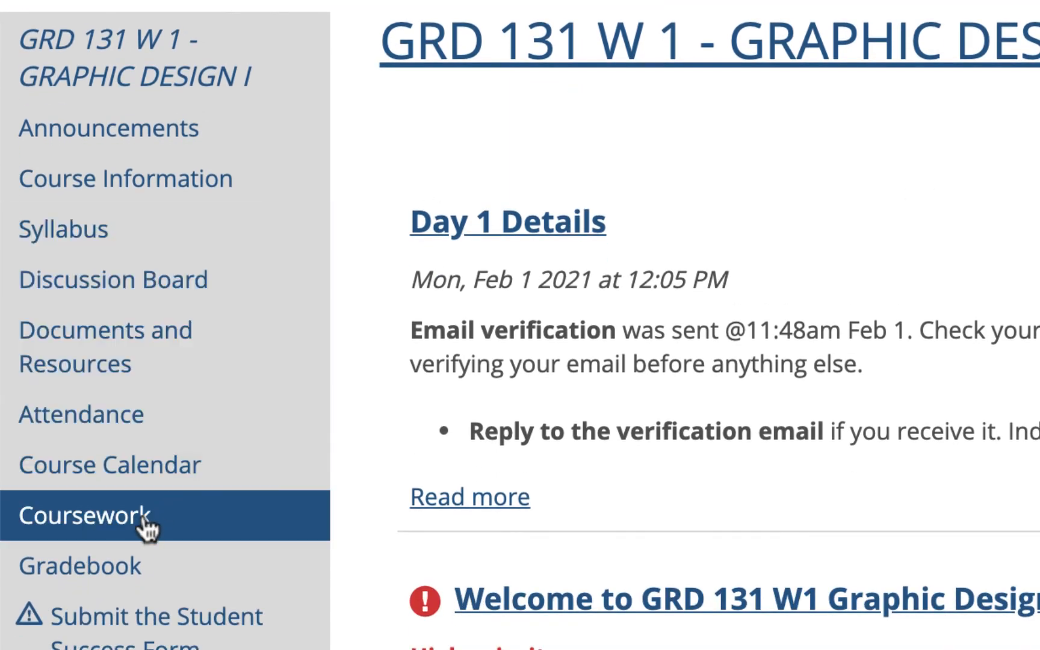
pyautogui.click(146, 511)
pyautogui.scroll(-10, 921, 524)
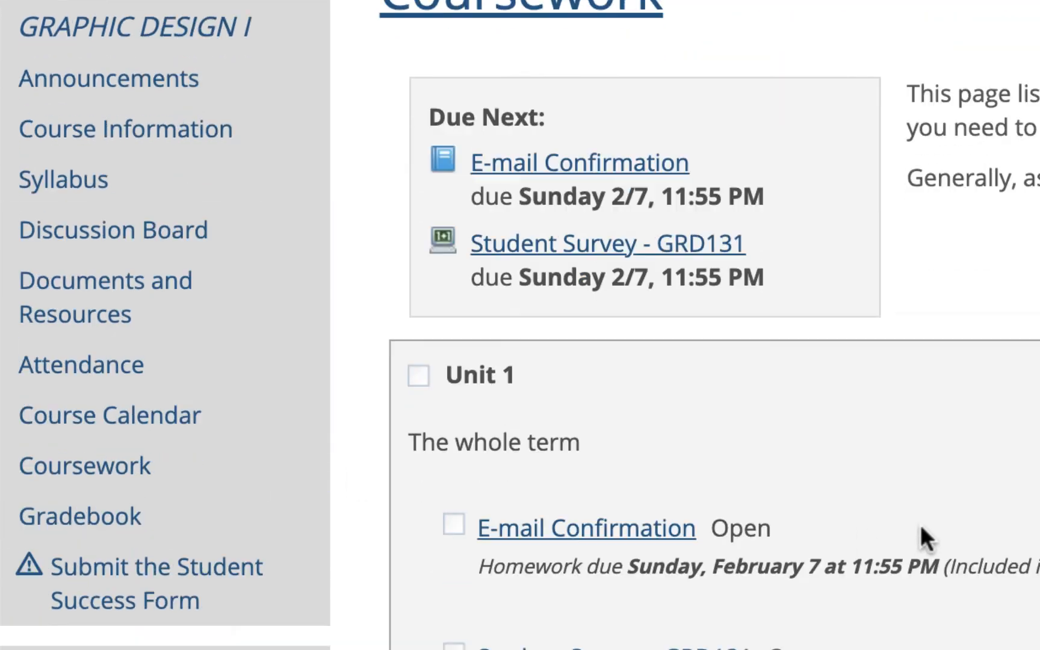
pyautogui.scroll(-5, 921, 523)
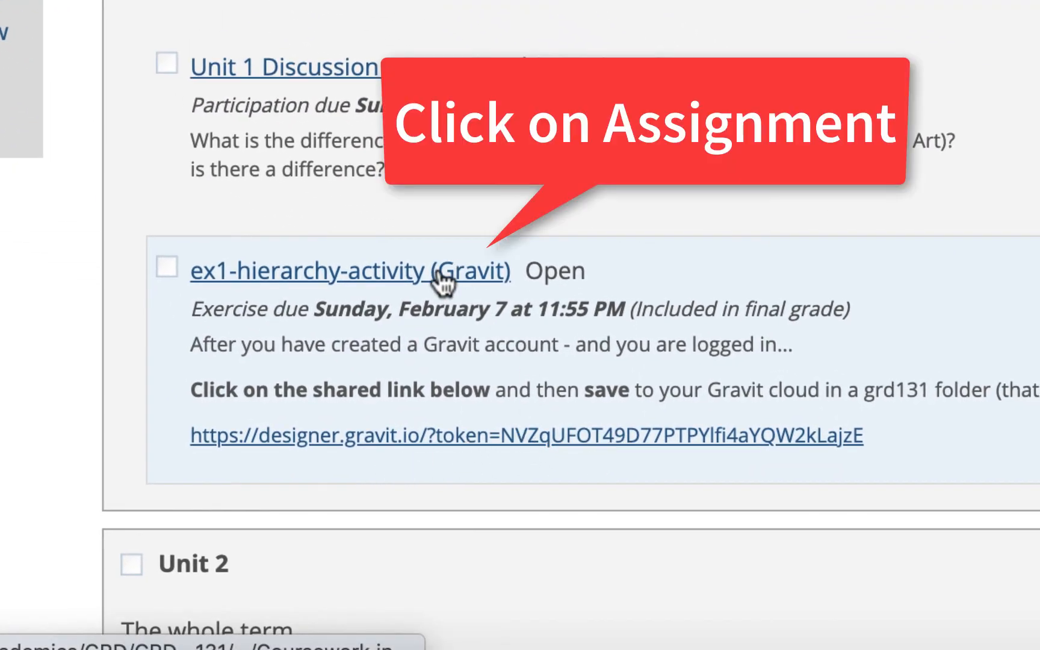
pyautogui.click(440, 272)
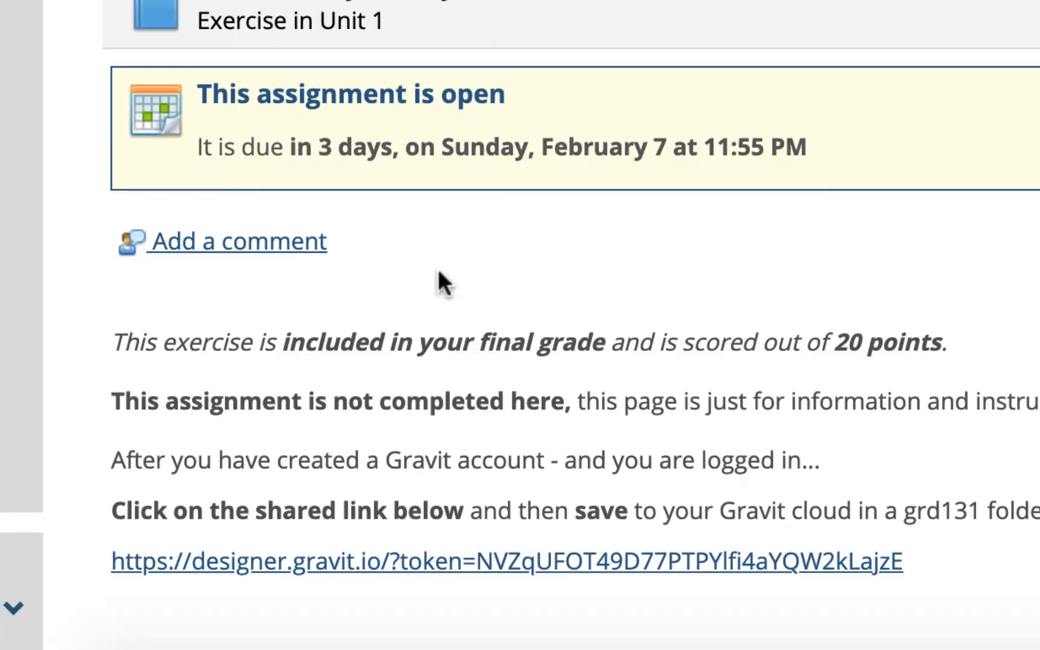
# Start a comment on the assignment and add a hyperlink with the copied share link, including its access token, as the URL
pyautogui.click(283, 240)
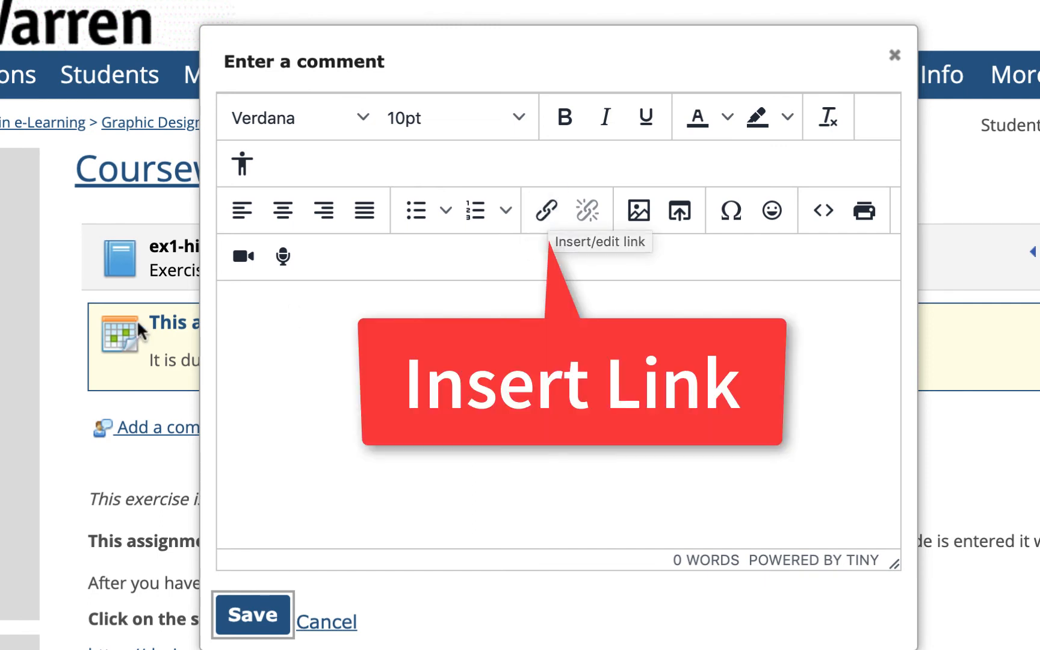
pyautogui.click(546, 210)
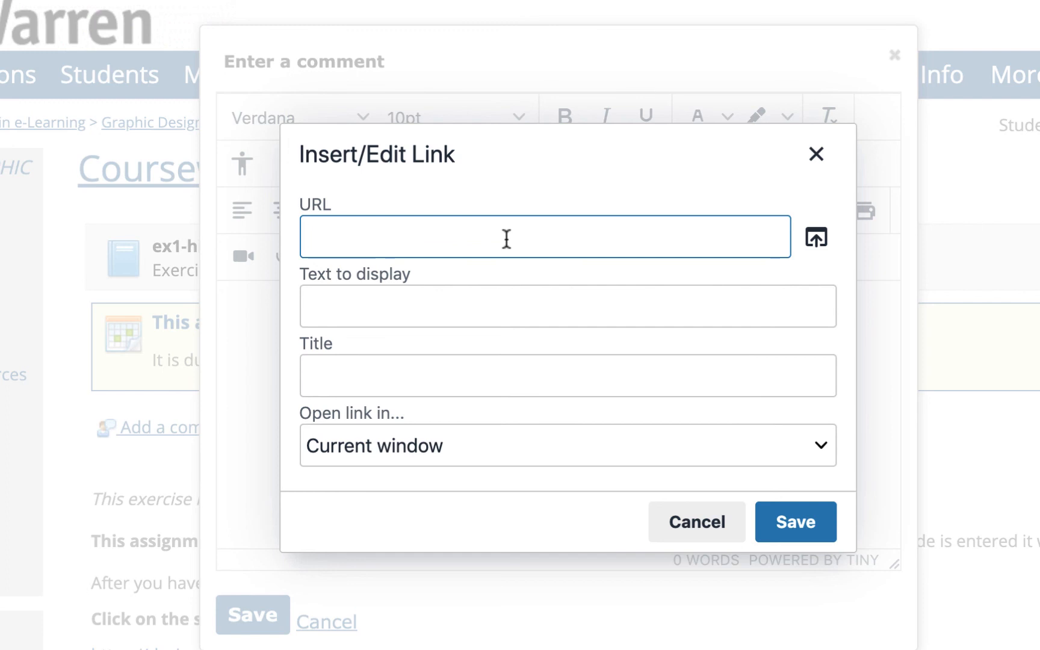
pyautogui.hotkey('ctrl', 'v')
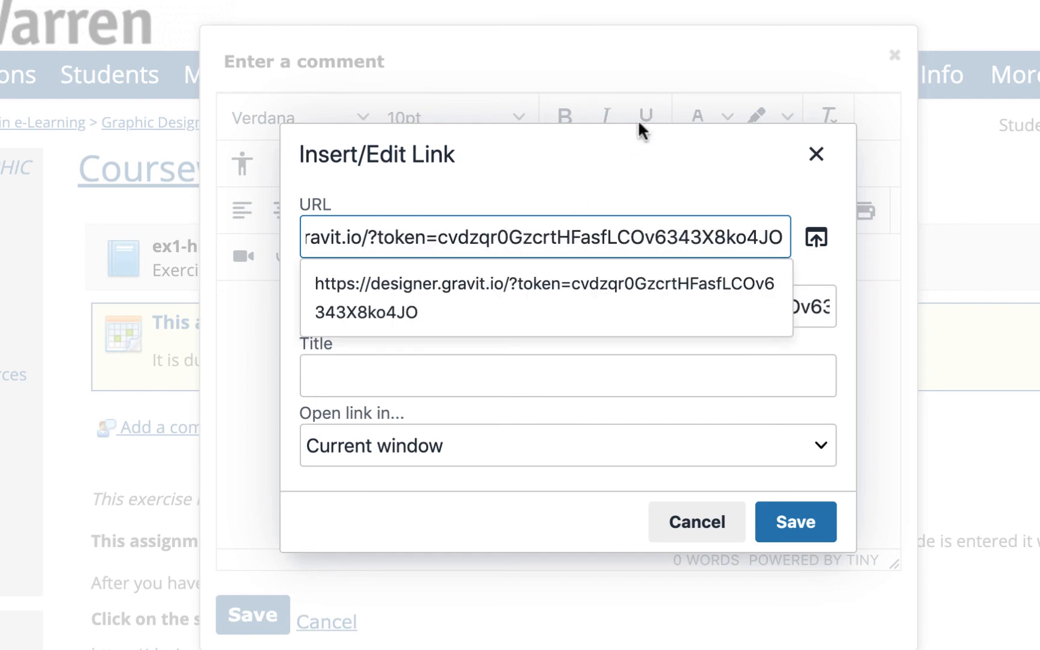
pyautogui.click(620, 154)
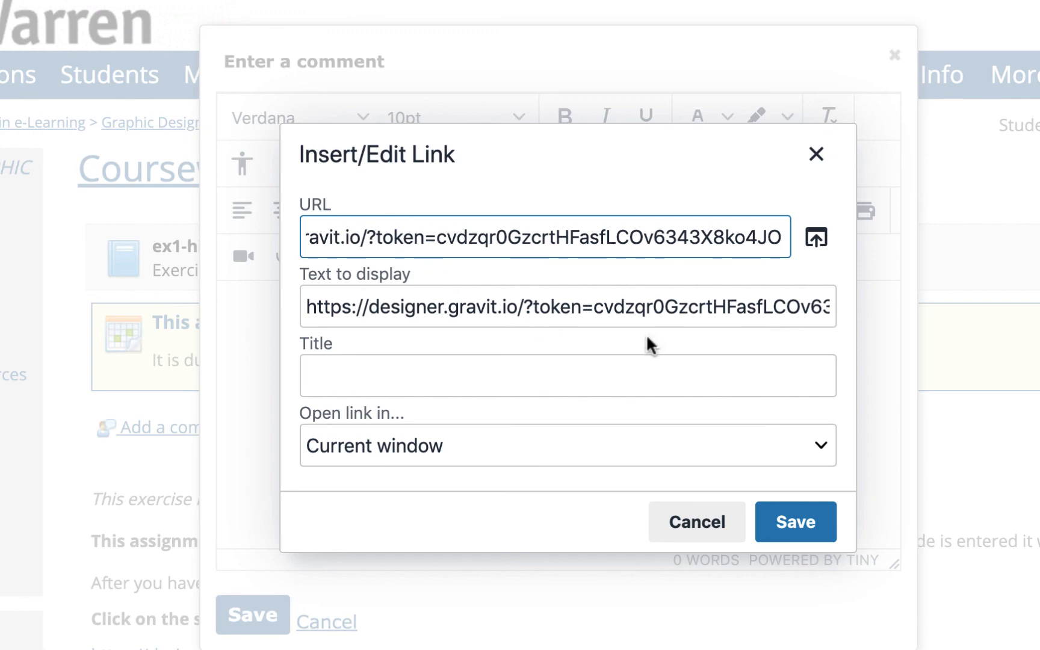
# Set the hyperlink to open in a new window, then save the link and the assignment comment
pyautogui.click(818, 448)
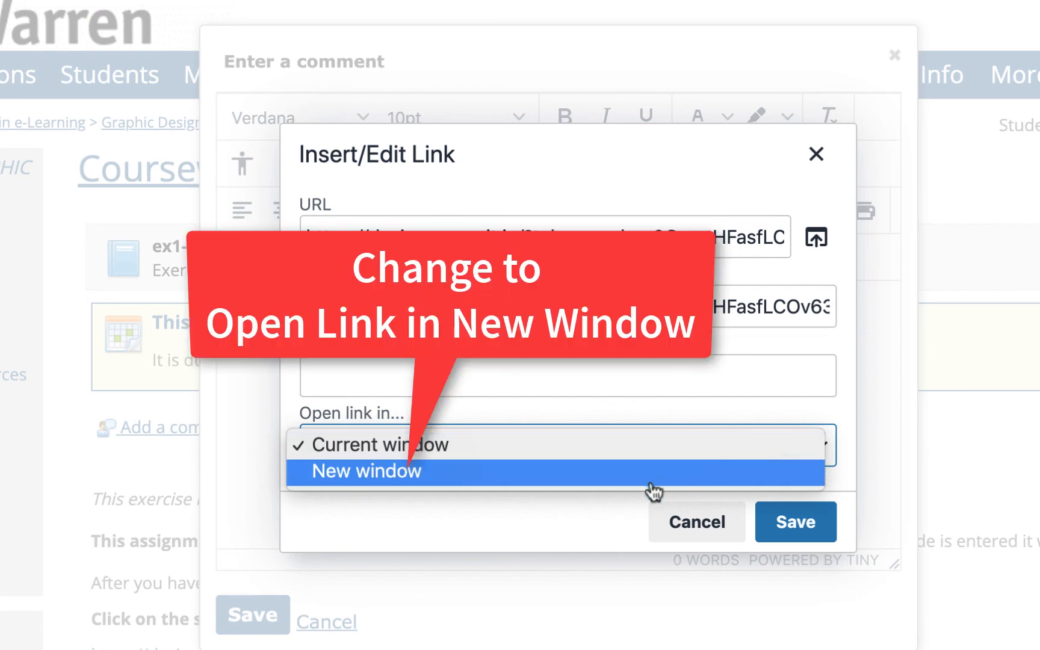
pyautogui.click(622, 478)
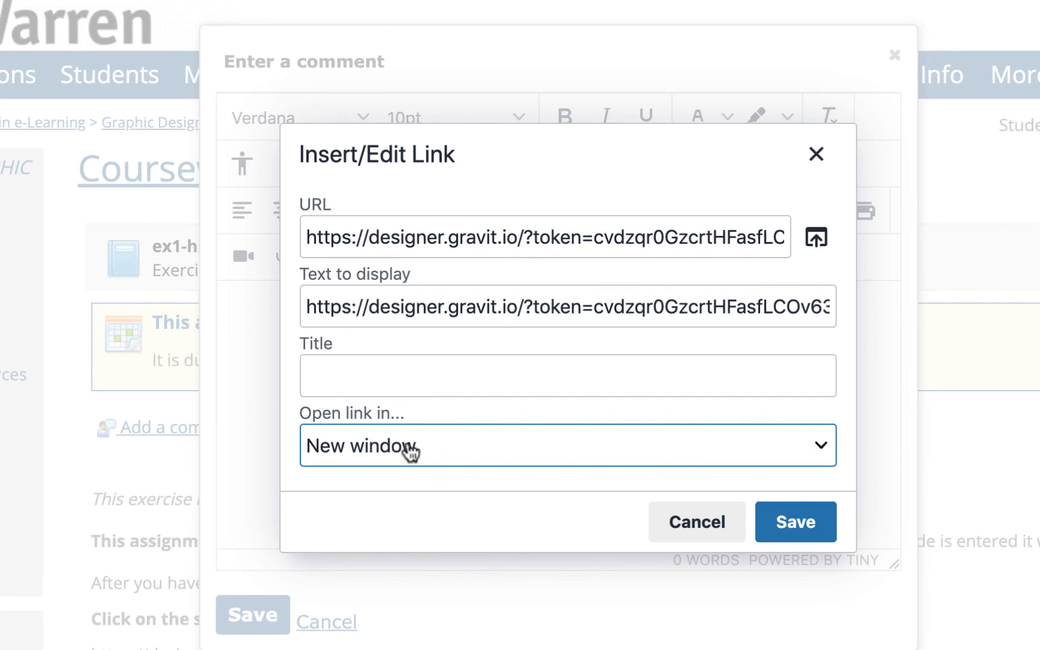
pyautogui.click(796, 523)
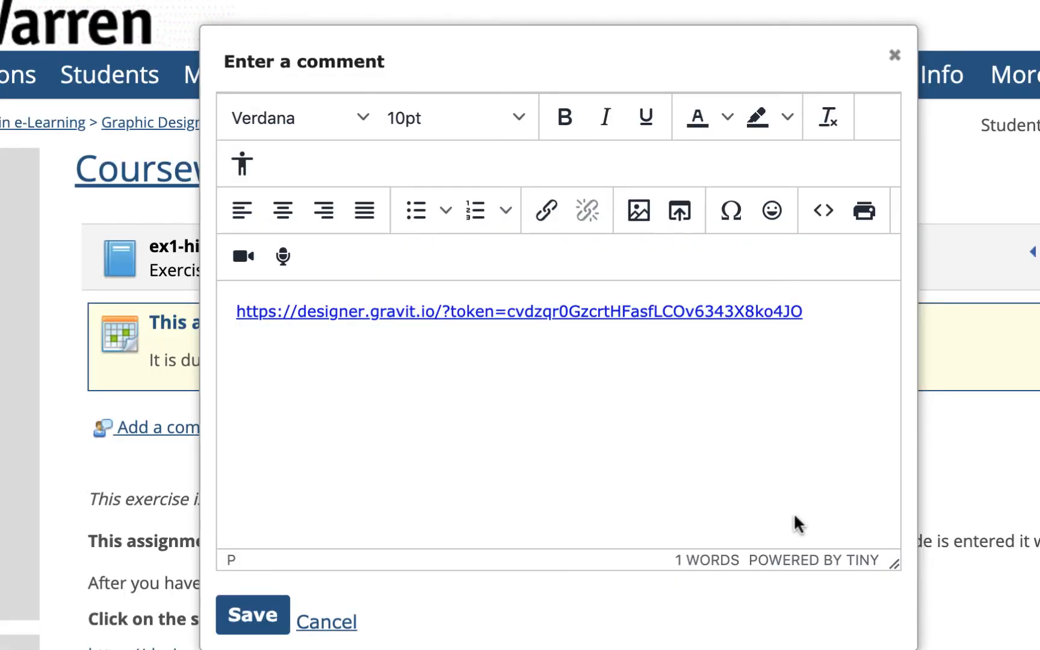
pyautogui.click(248, 620)
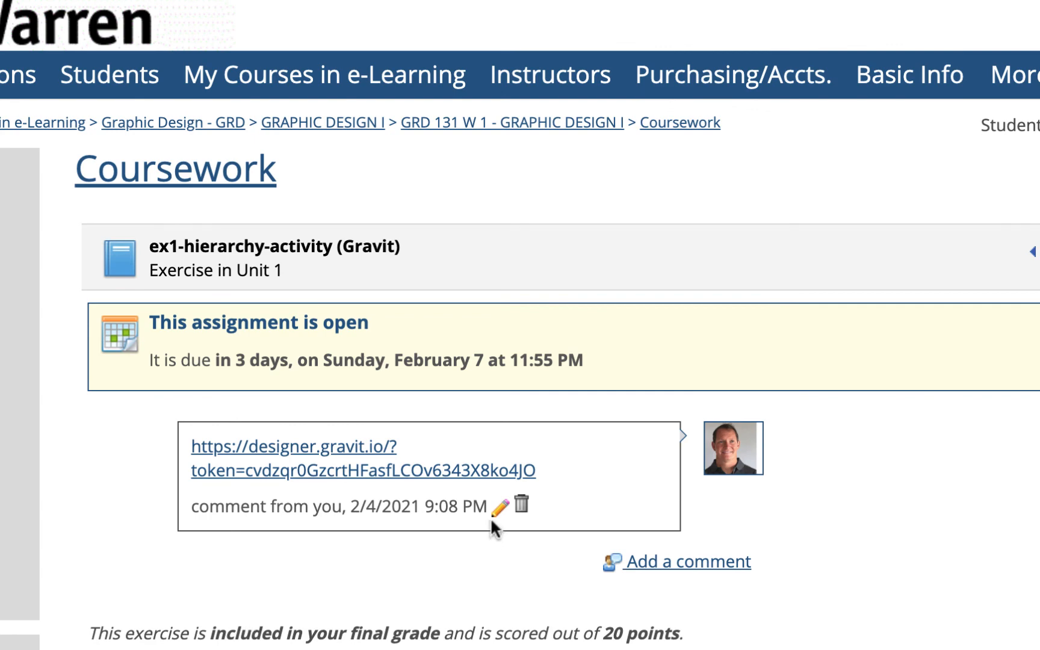